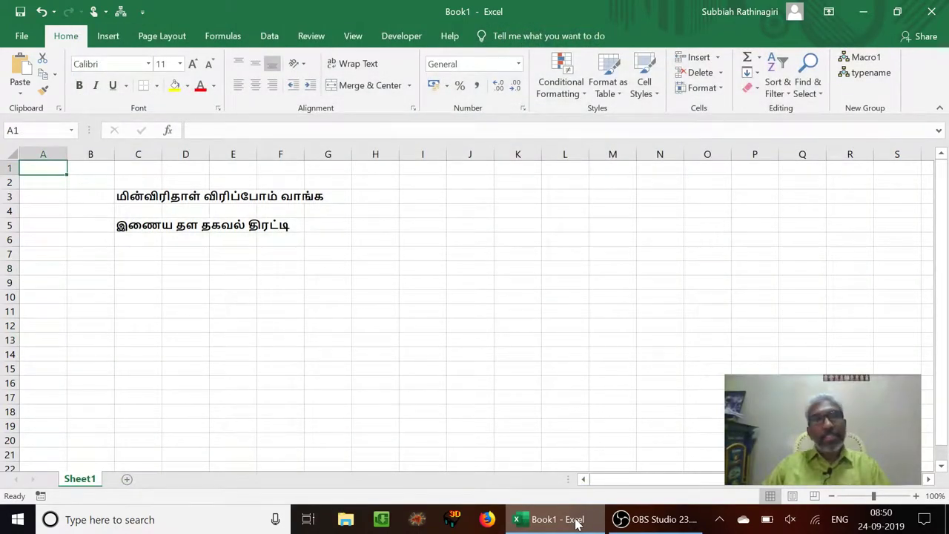
# Select cell C7 as the destination for the imported data.
pyautogui.press('Down')
pyautogui.press('Down')
pyautogui.press('Down')
pyautogui.press('Down')
pyautogui.press('Down')
pyautogui.press('Down')
pyautogui.press('Right')
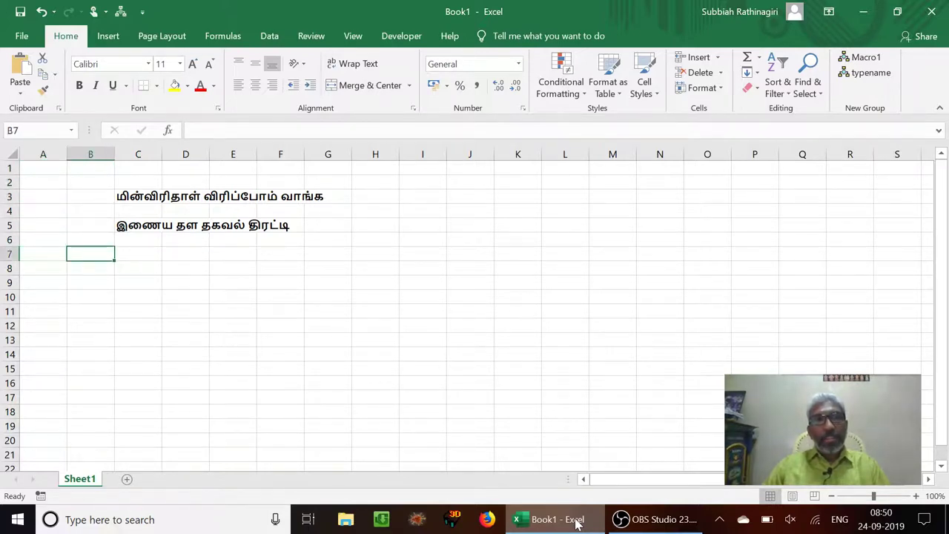
pyautogui.press('Right')
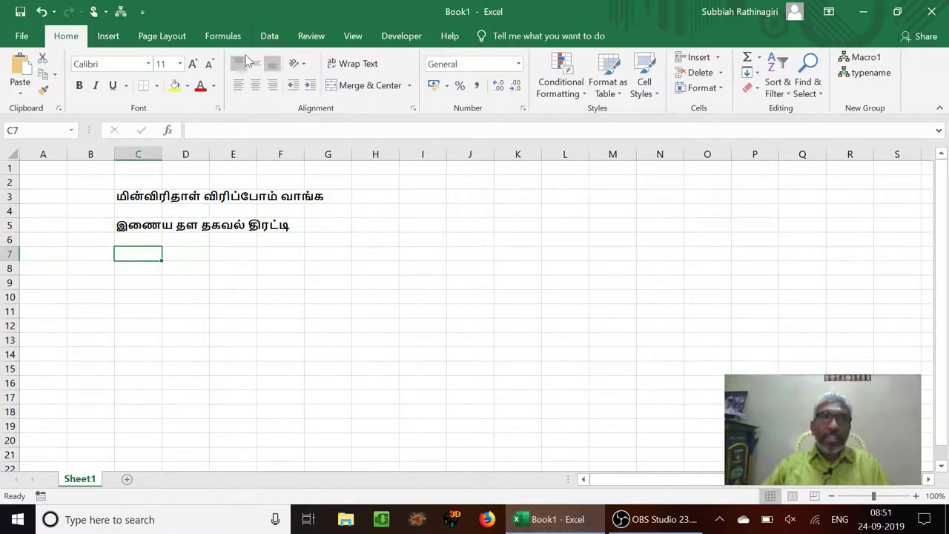
# Start a From Web query and replace the default address with rathinagiri.in.
pyautogui.click(267, 39)
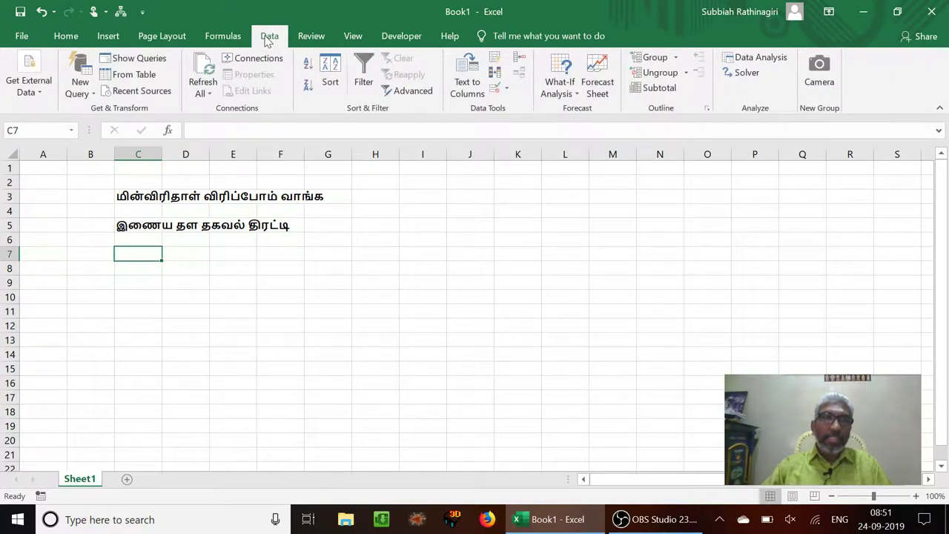
pyautogui.click(41, 96)
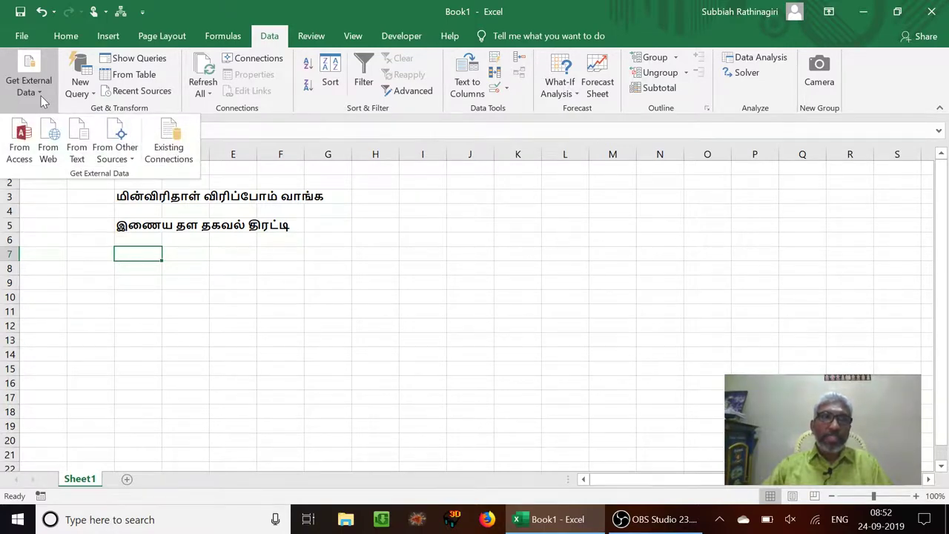
pyautogui.click(49, 152)
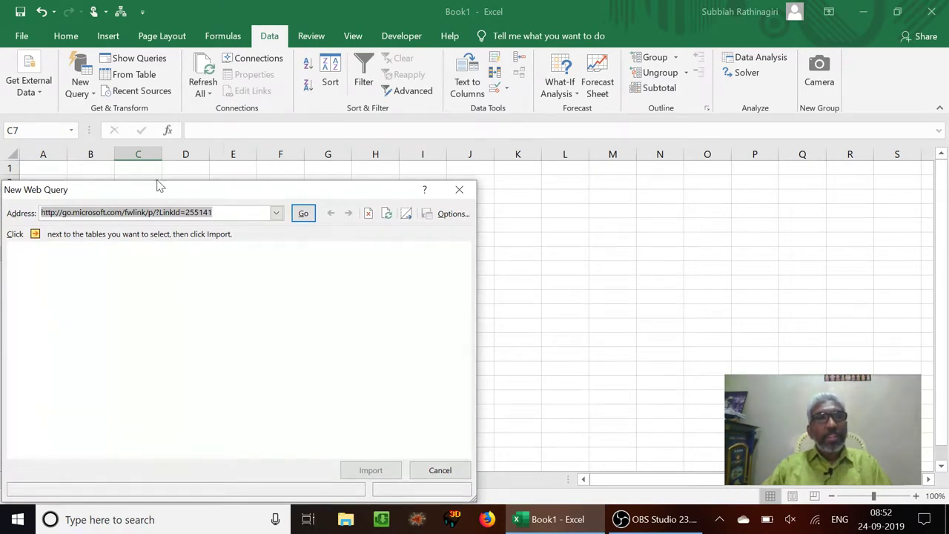
pyautogui.moveTo(156, 191); pyautogui.dragTo(215, 145)
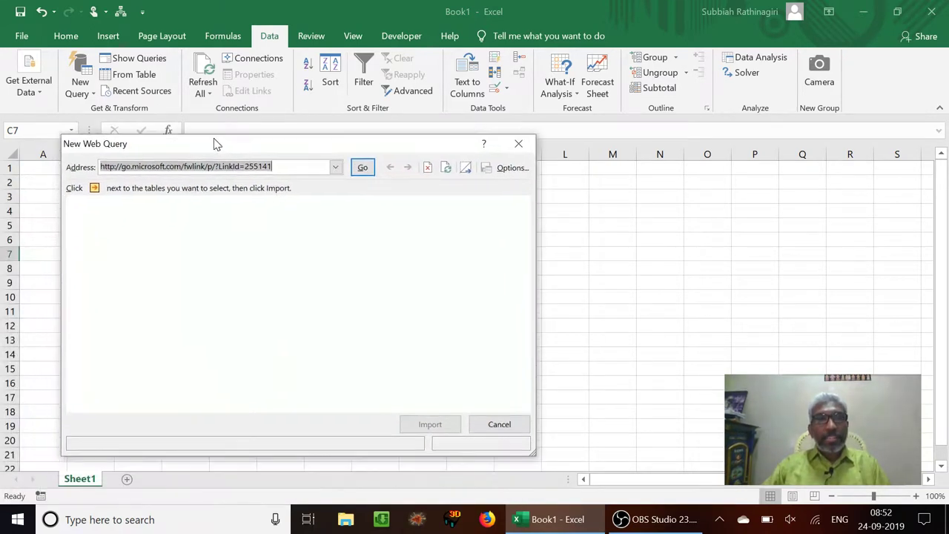
pyautogui.write('rath')
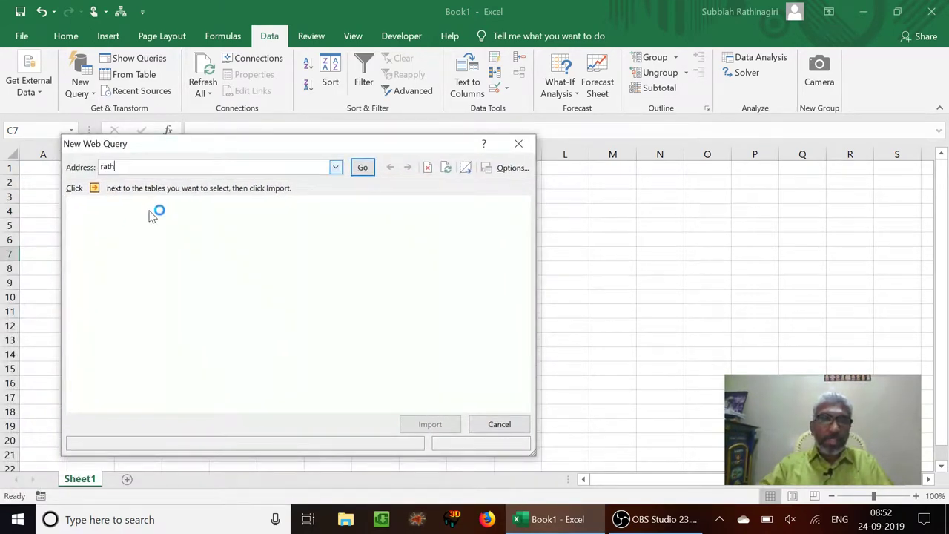
pyautogui.write('inagiri.in')
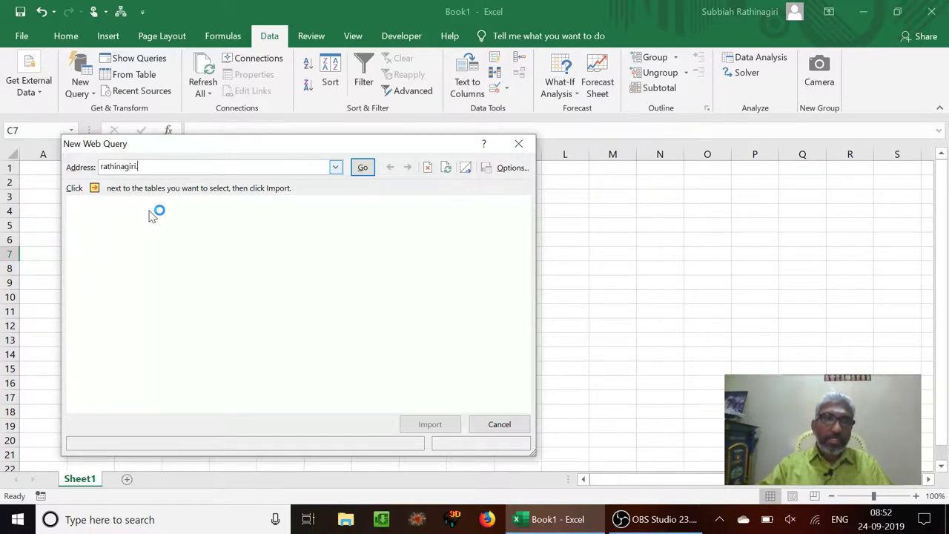
# Load the rathinagiri.in page in the preview and tick its visitor-count table for import.
pyautogui.click(363, 167)
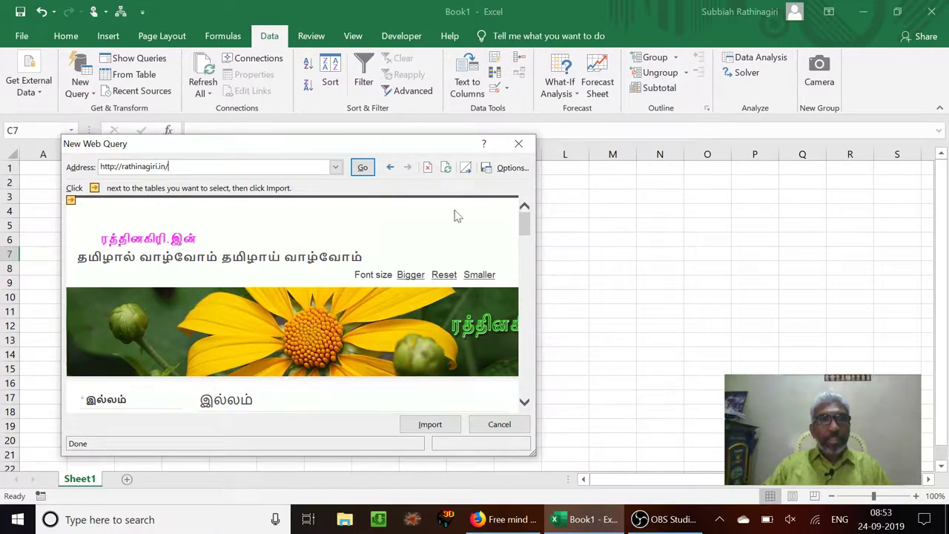
pyautogui.moveTo(523, 219)
pyautogui.mouseDown()
pyautogui.moveTo(523, 288)
pyautogui.moveTo(524, 237)
pyautogui.moveTo(524, 256)
pyautogui.mouseUp()
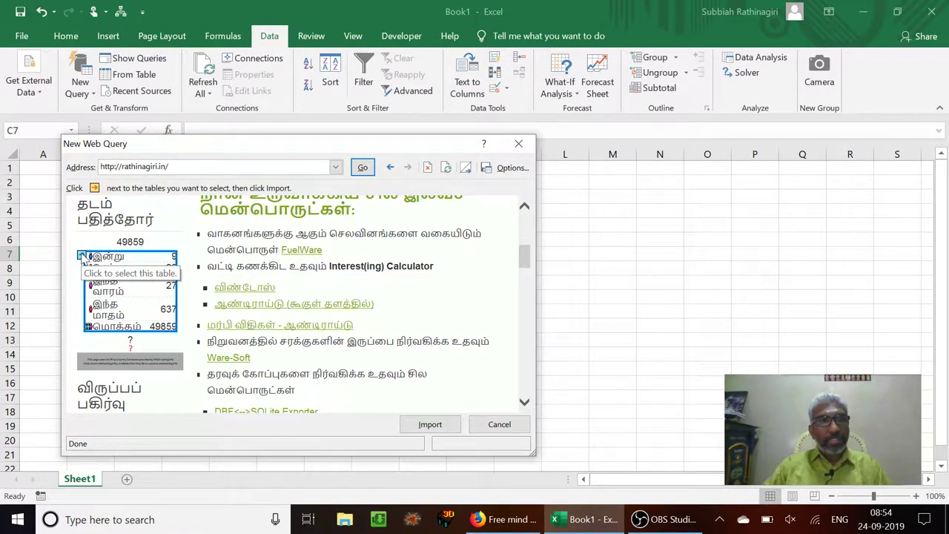
pyautogui.click(81, 256)
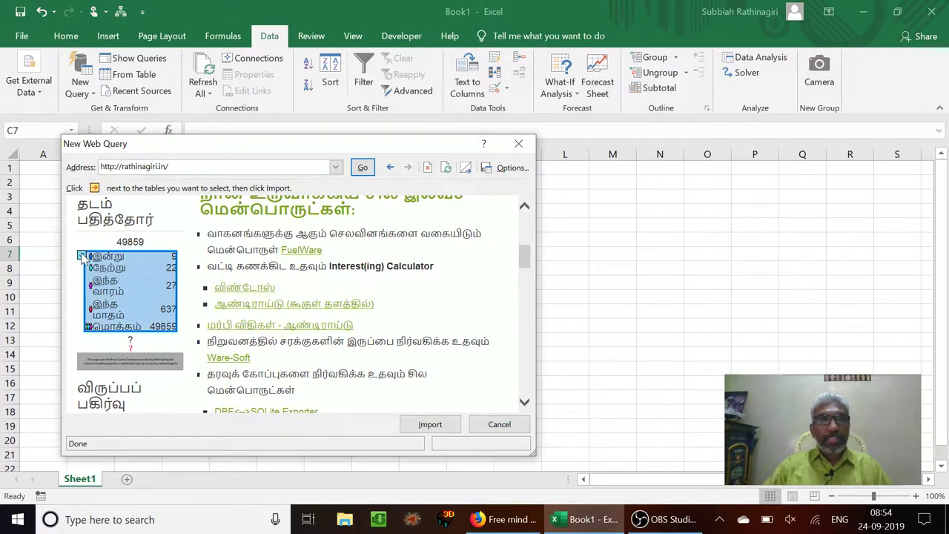
# Import the visitor table to the existing sheet at $C$7 and open its data range properties.
pyautogui.click(425, 427)
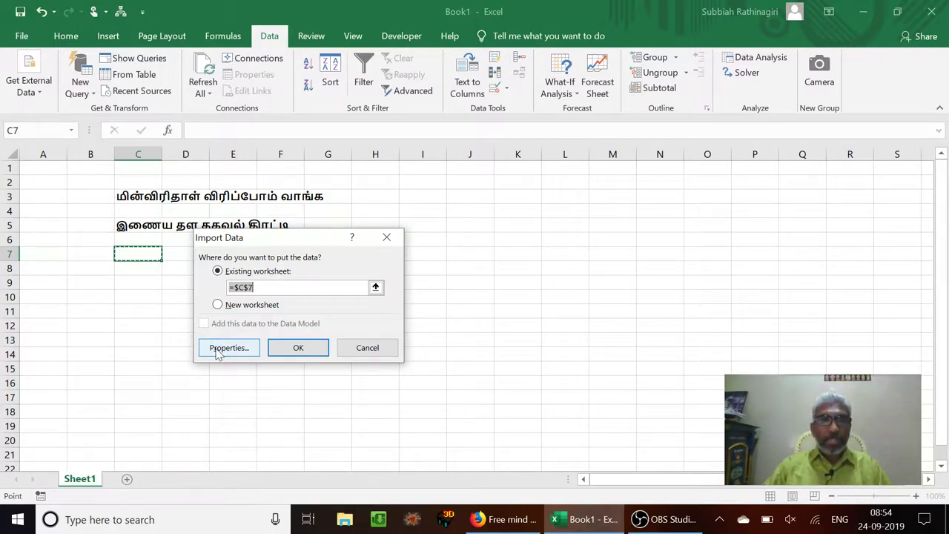
pyautogui.click(215, 350)
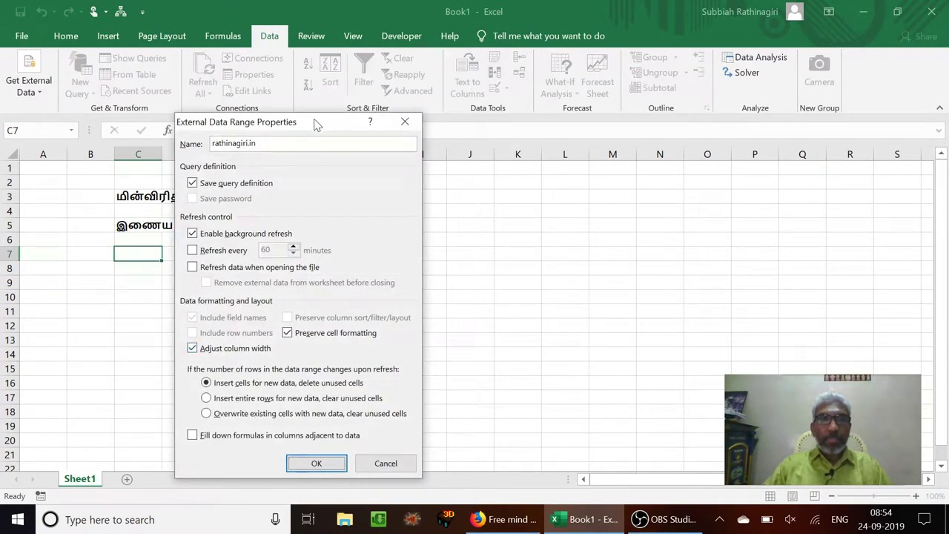
# Turn on Refresh every with a 30-minute interval for the rathinagiri.in data range.
pyautogui.moveTo(315, 128); pyautogui.dragTo(336, 105)
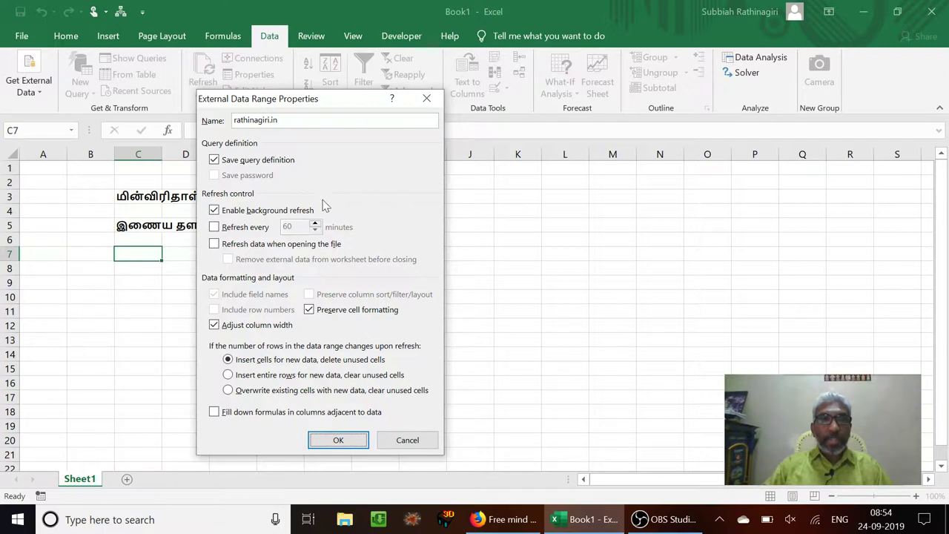
pyautogui.click(215, 227)
pyautogui.write('30')
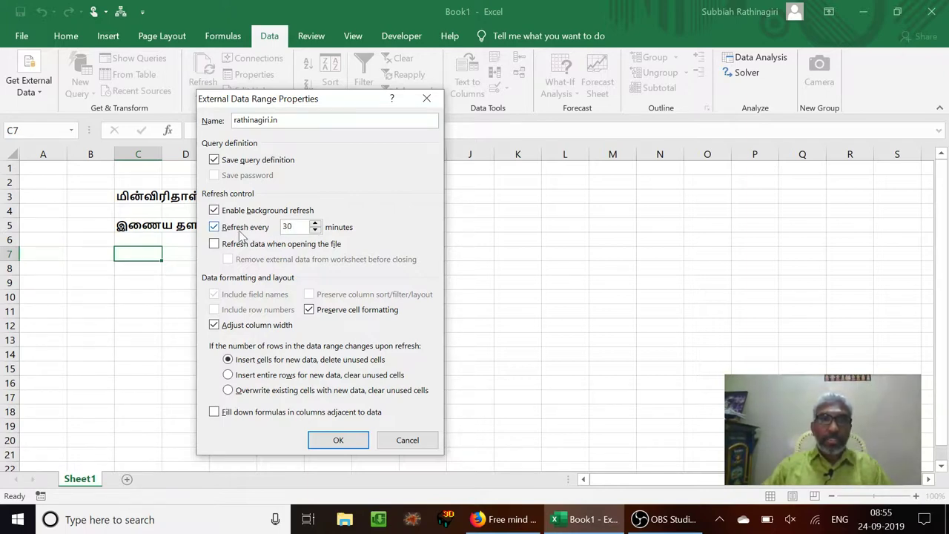
pyautogui.click(310, 359)
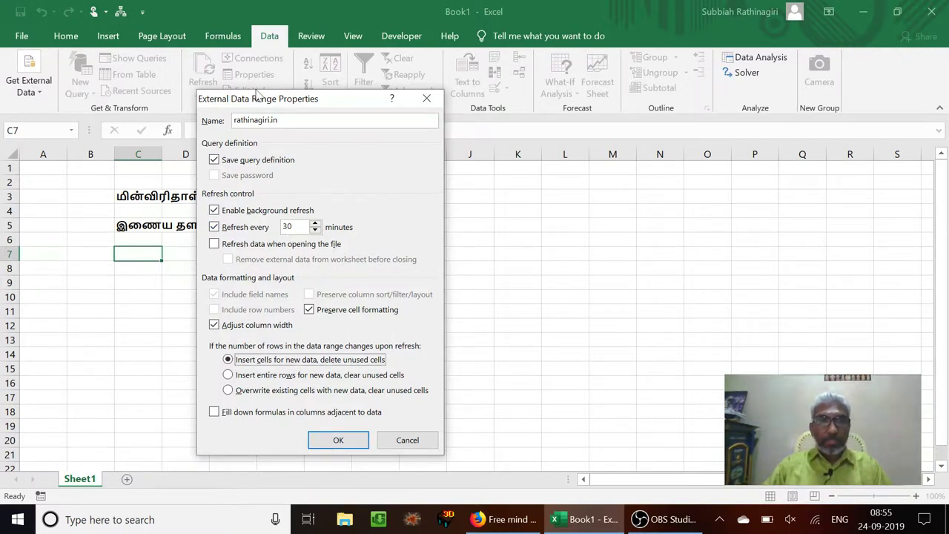
pyautogui.click(339, 440)
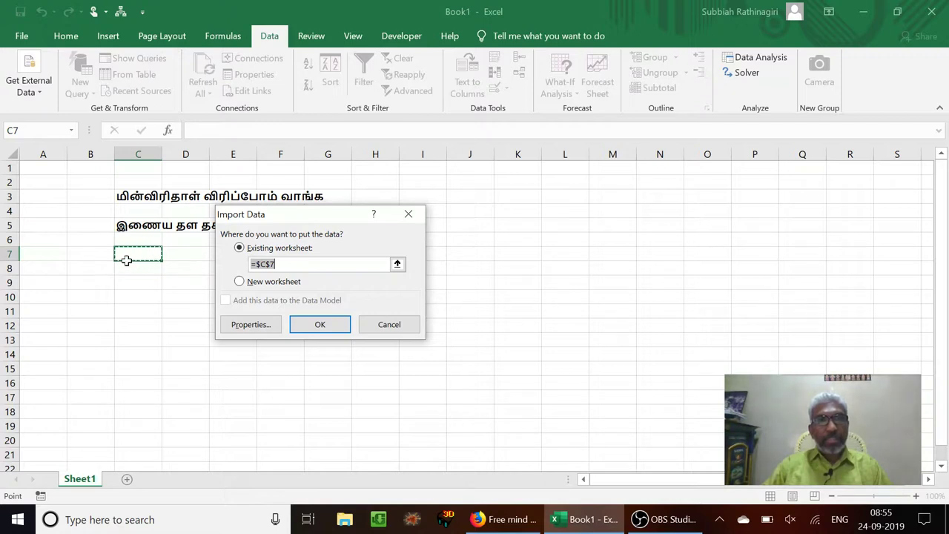
# Confirm the import so the visitor counts 9, 22, 27, 637 and 49859 fill C7:E11.
pyautogui.click(321, 328)
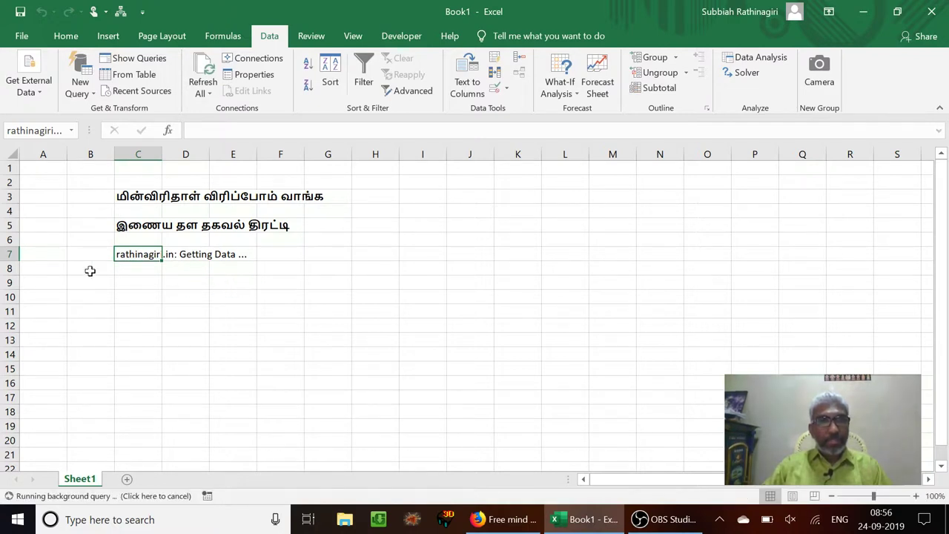
pyautogui.press('Down')
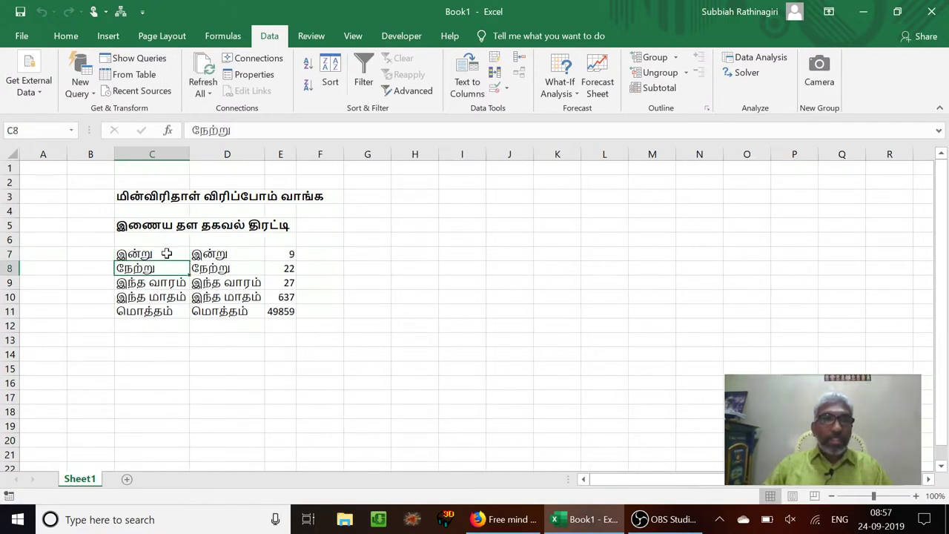
pyautogui.press('Up')
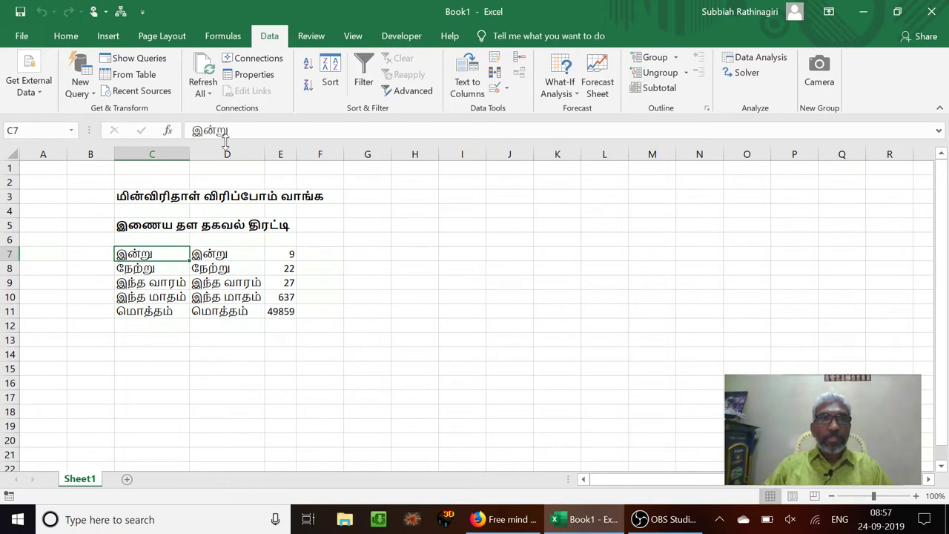
pyautogui.click(250, 65)
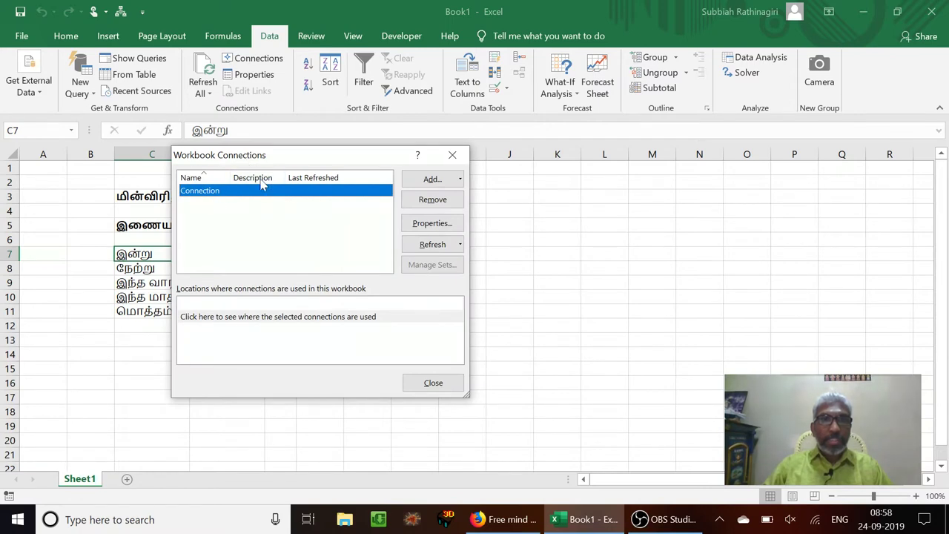
pyautogui.click(442, 226)
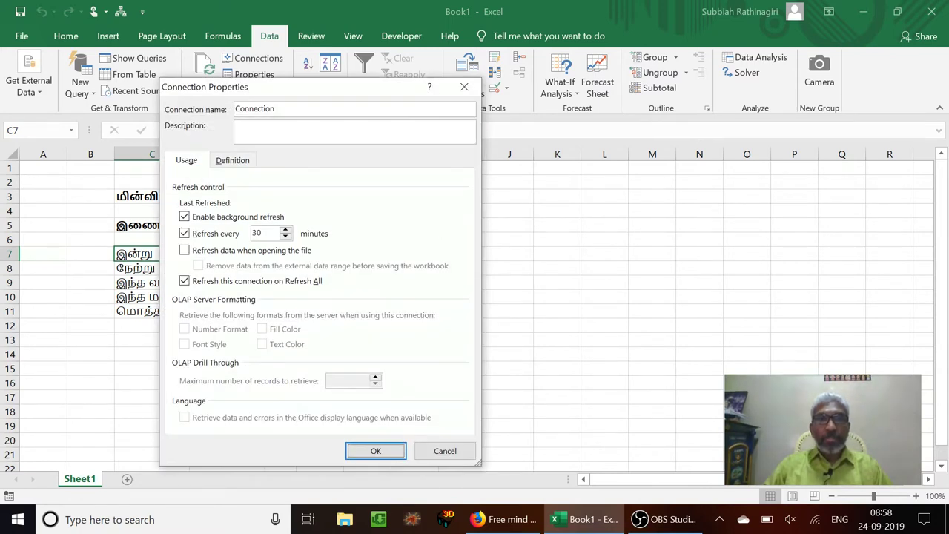
pyautogui.click(445, 452)
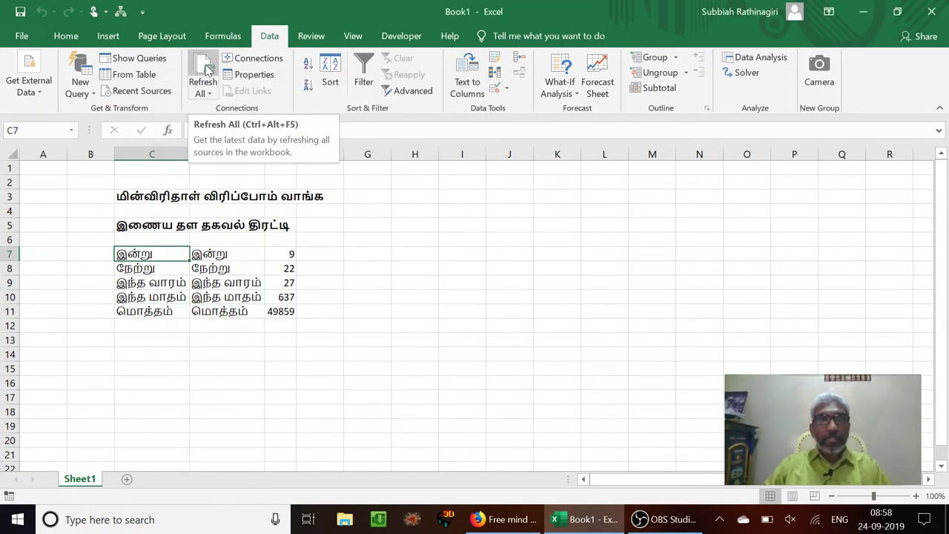
pyautogui.click(215, 296)
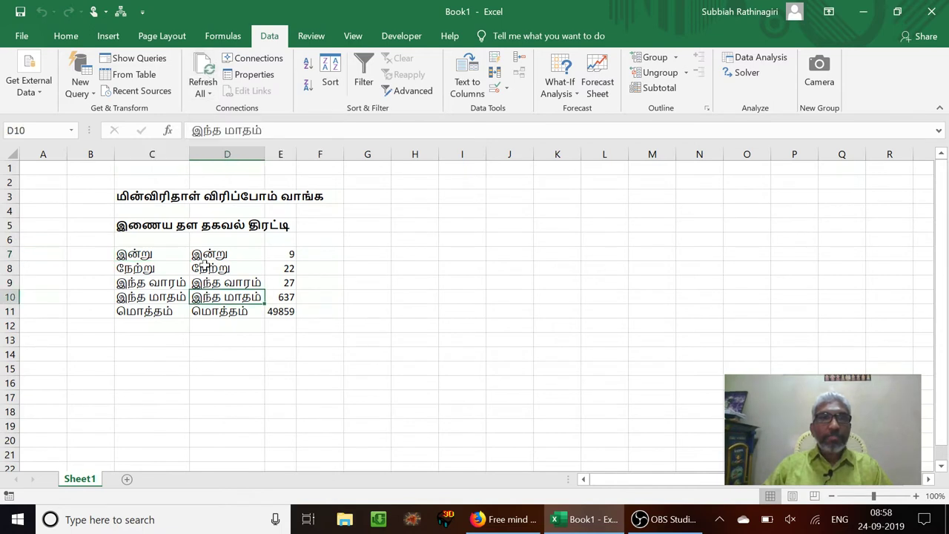
pyautogui.click(204, 265)
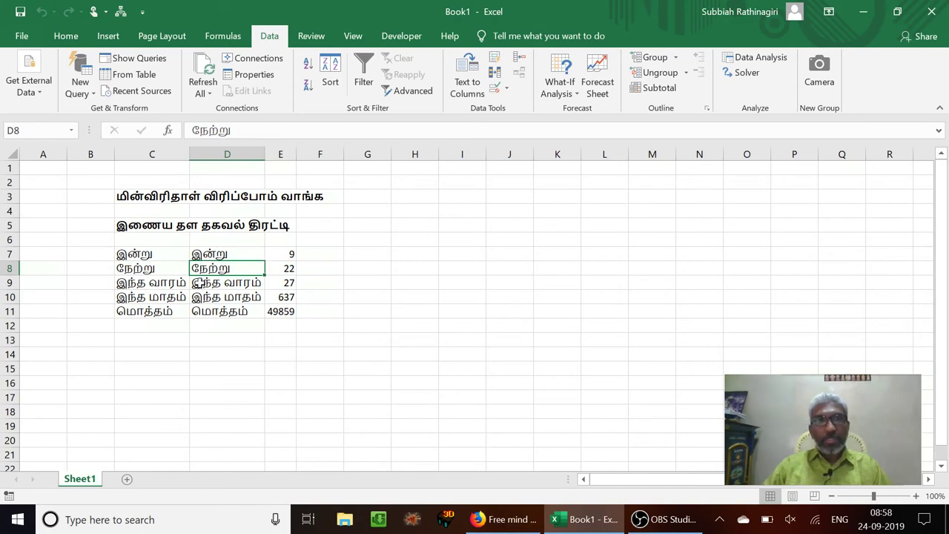
pyautogui.click(199, 283)
pyautogui.hotkey('ctrl', 'Home')
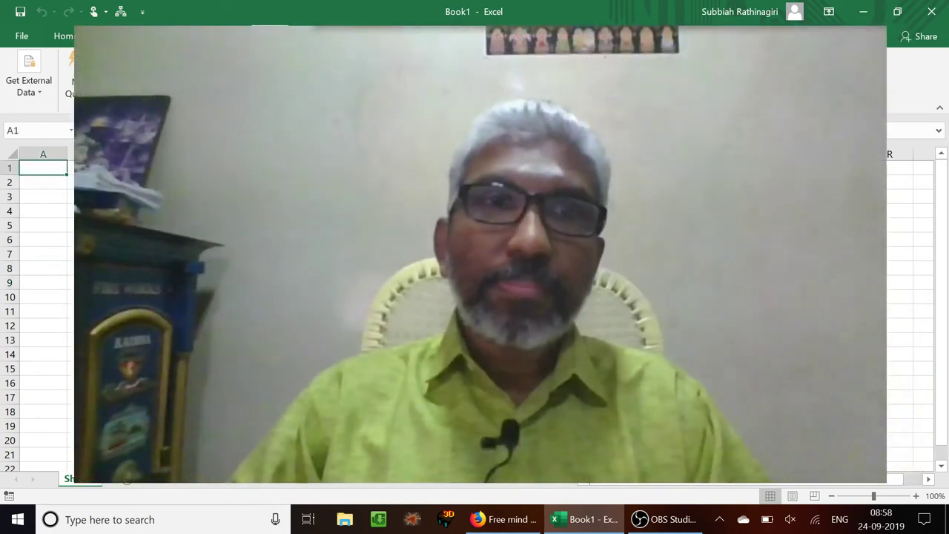
pyautogui.click(152, 196)
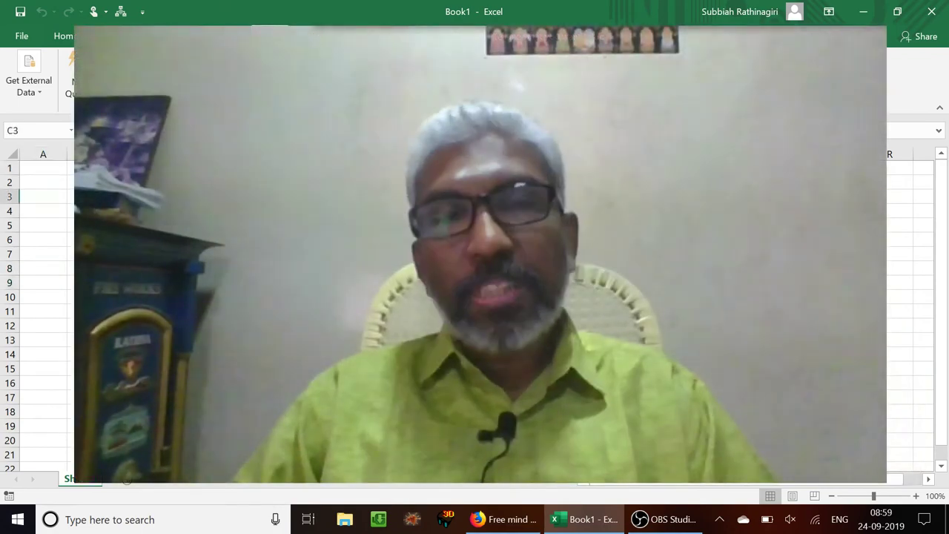